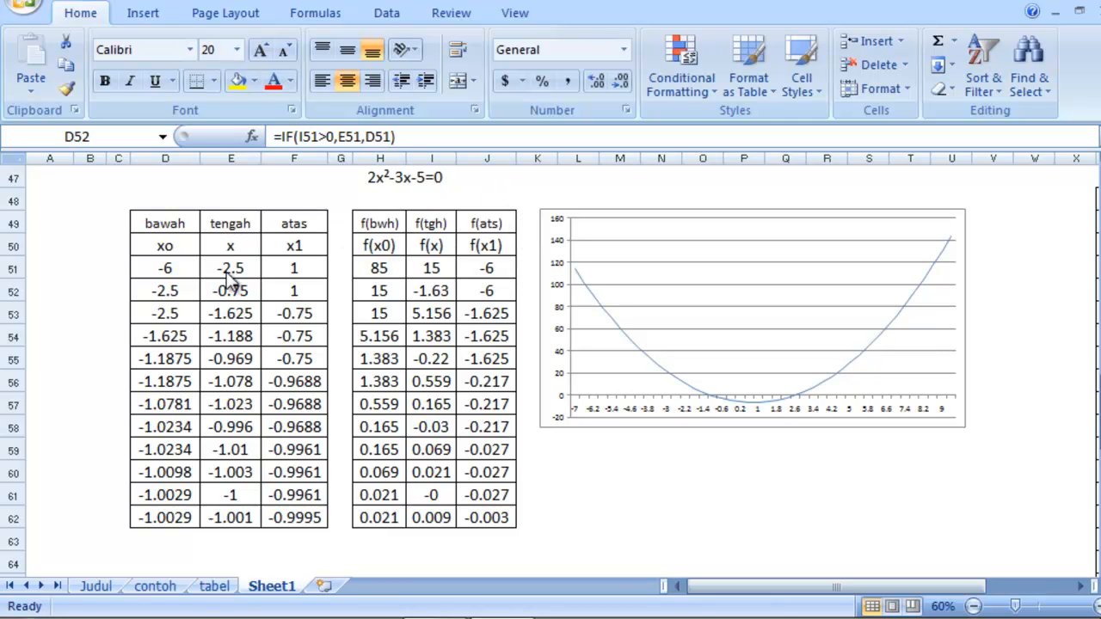
- In F52, replace the tested I51 value in the IF condition with the product (I51*J51)
left_click(290, 288)
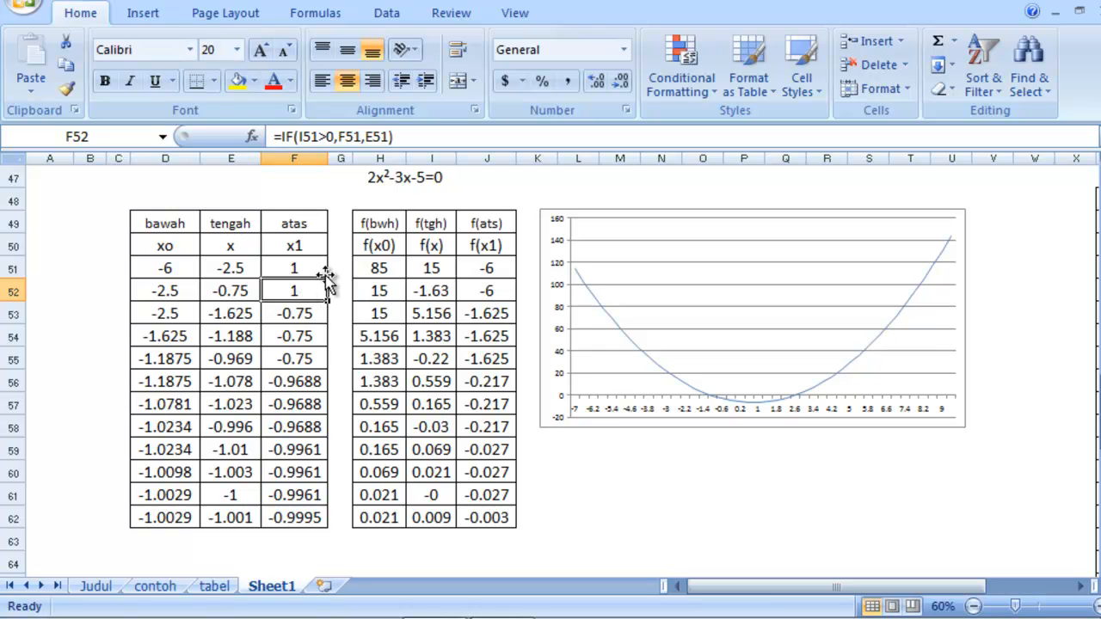
left_click(300, 137)
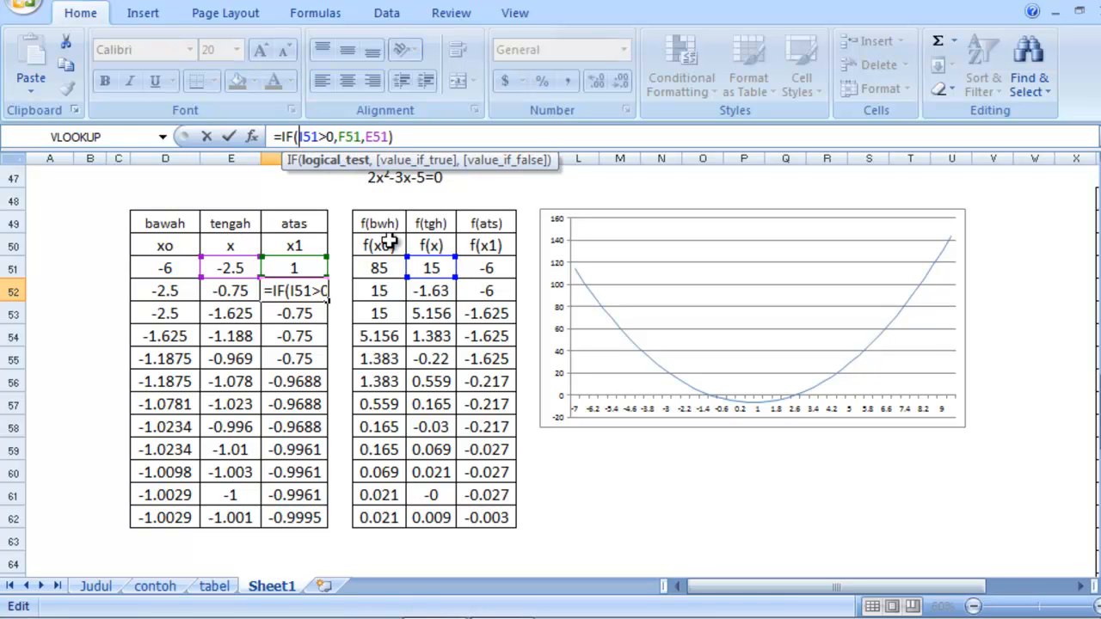
type("(I51")
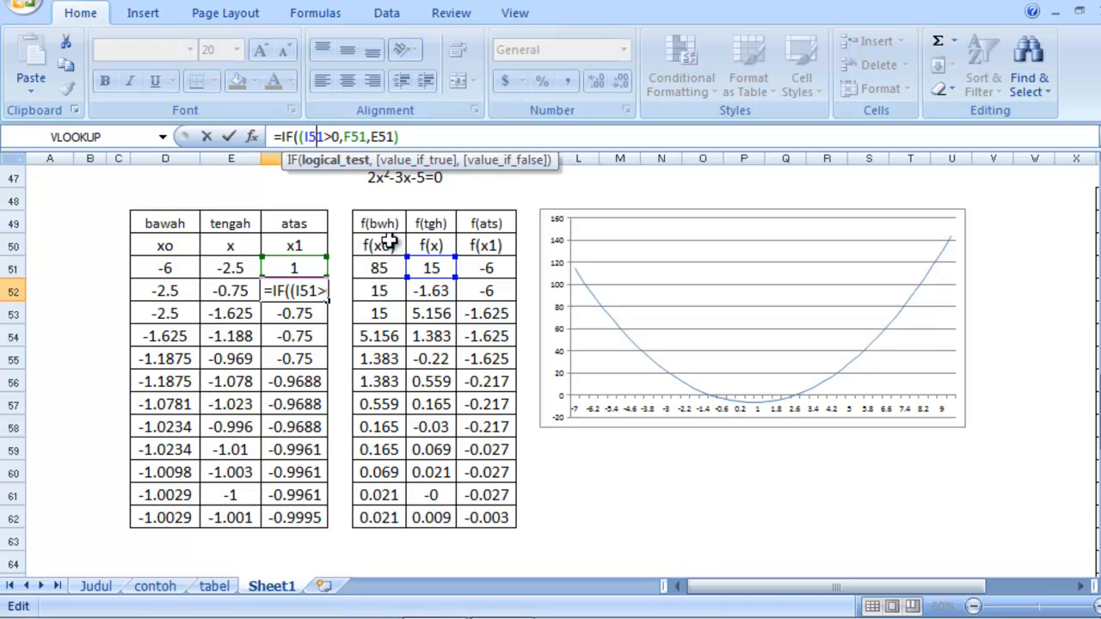
type("*")
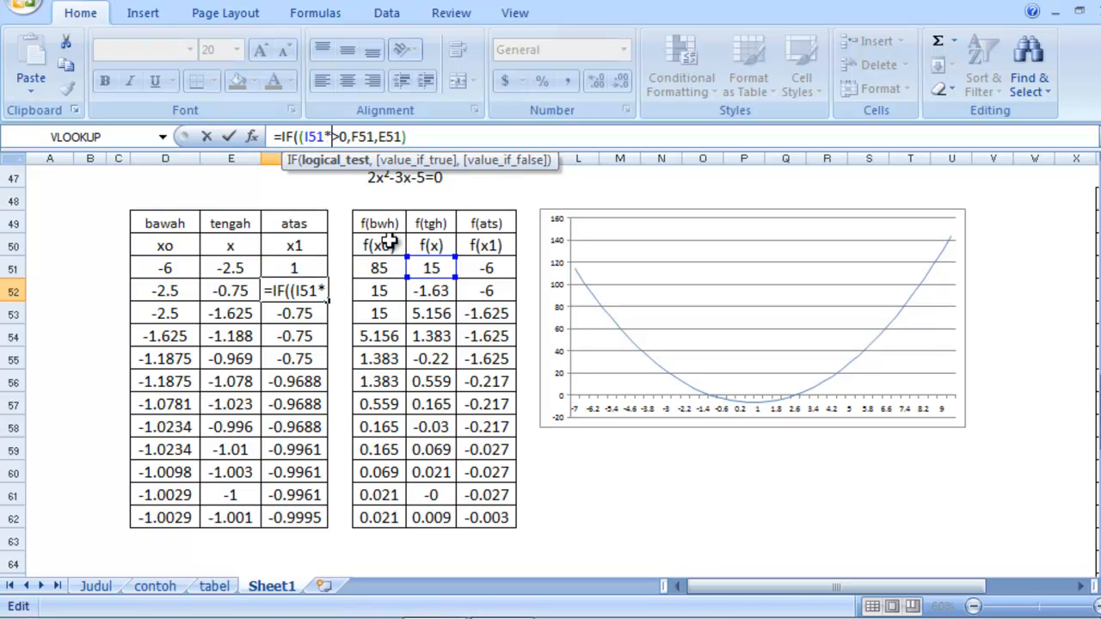
left_click(484, 269)
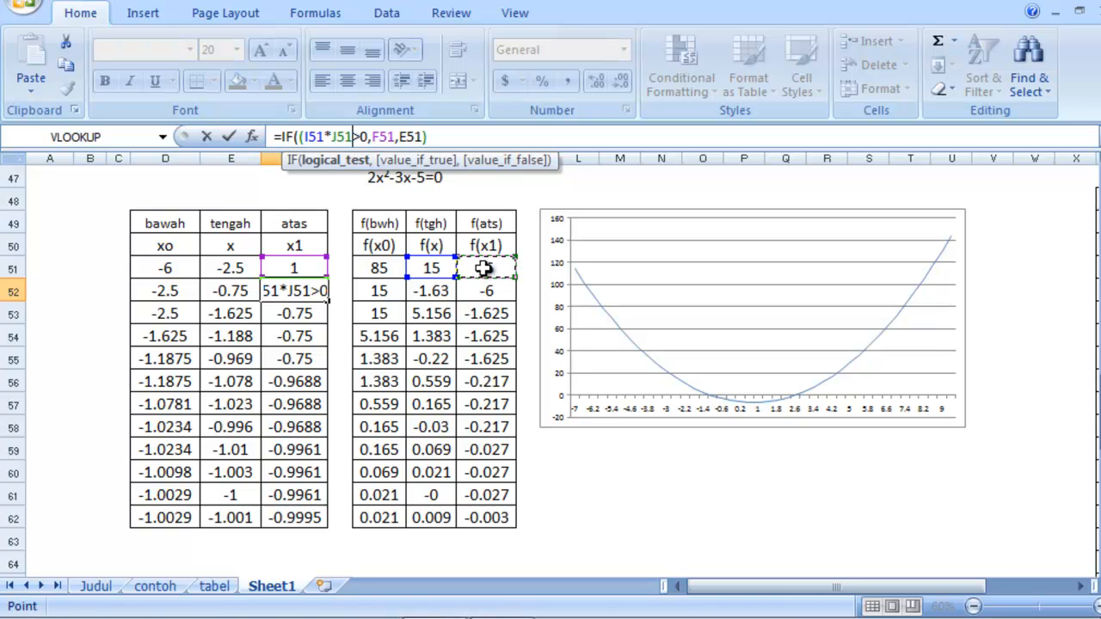
type(")")
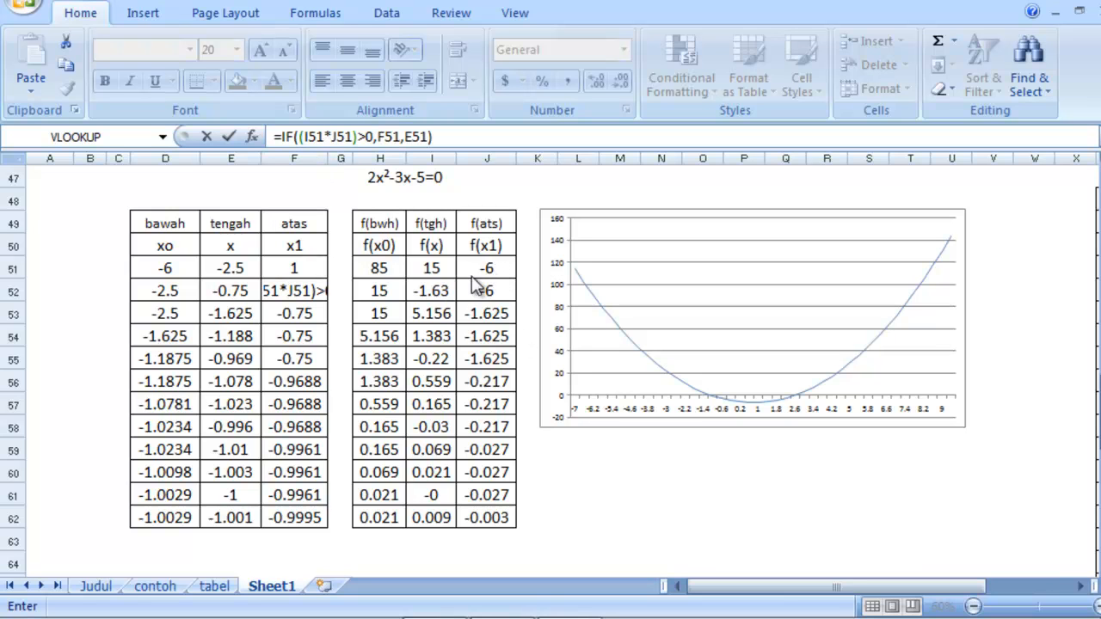
- Change the F52 comparison to <0, giving =IF((I51*J51)<0,F51,E51), and fill the formula down to F62
left_click(365, 137)
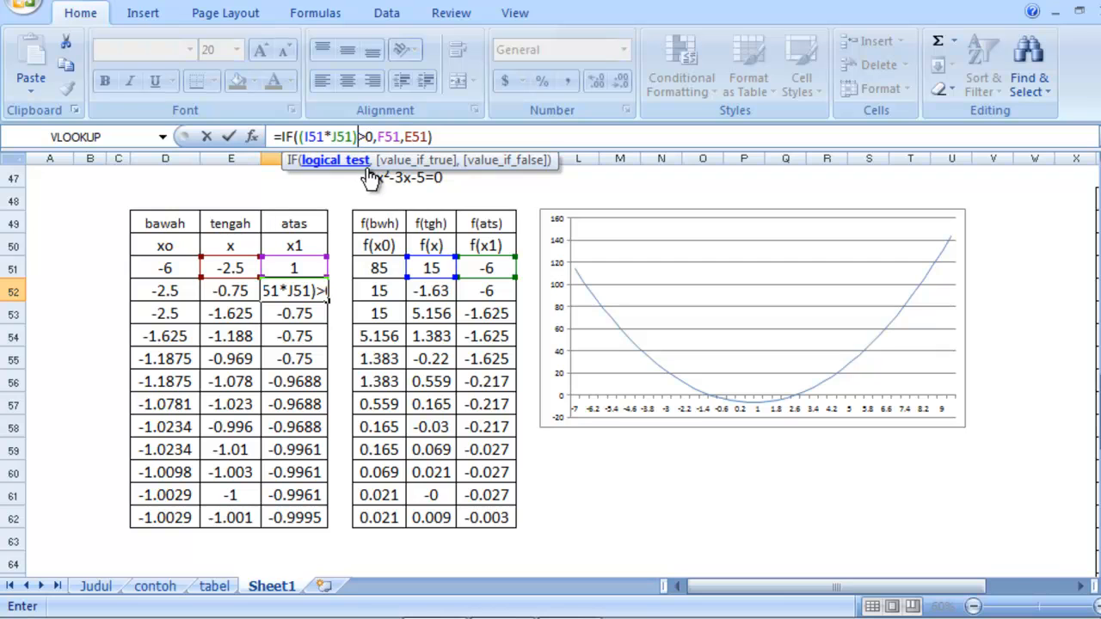
key("BackSpace")
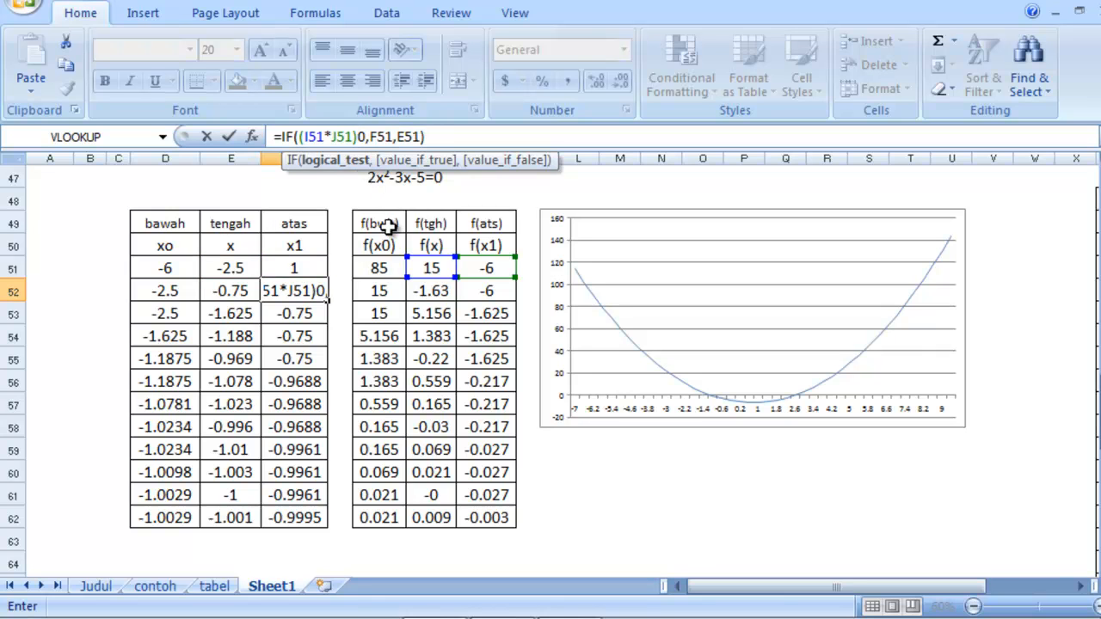
type("<")
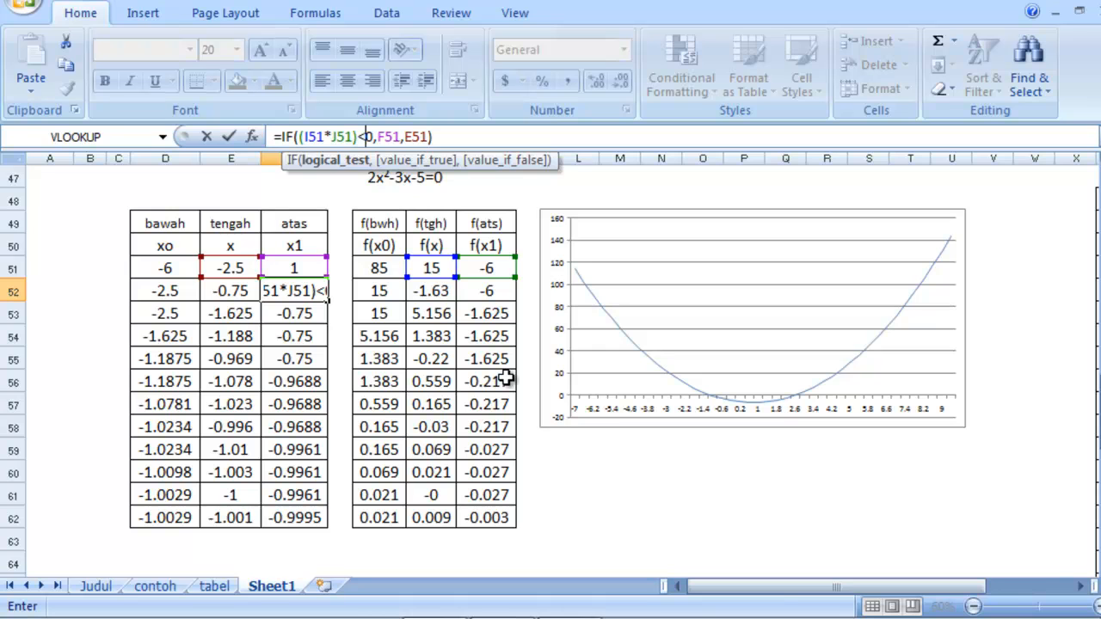
key("Return")
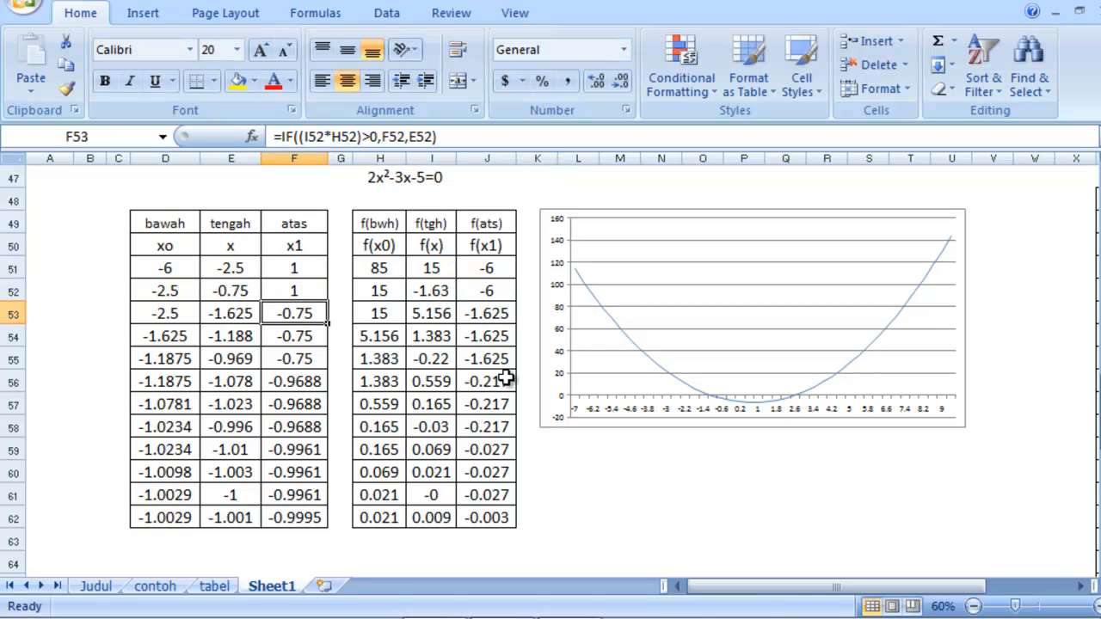
left_click(305, 294)
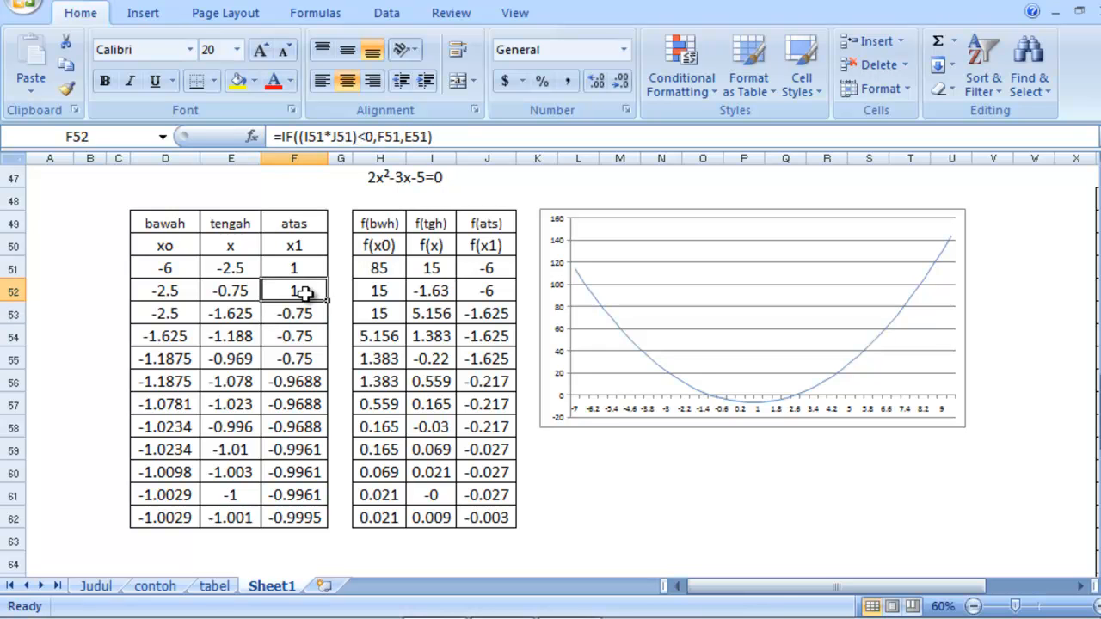
left_click_drag(329, 301, 336, 528)
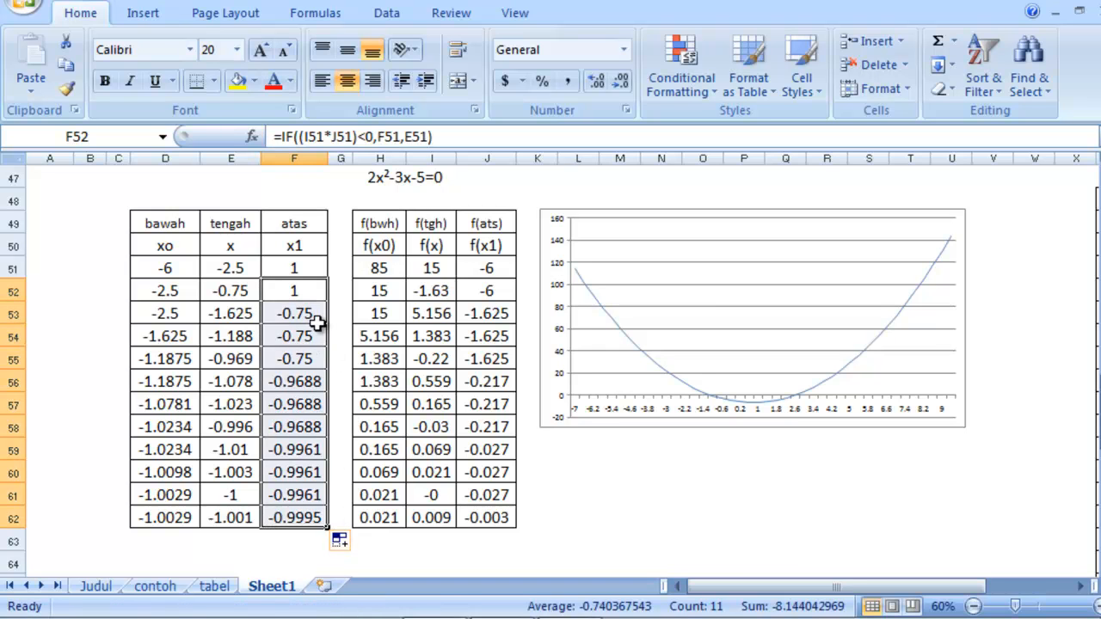
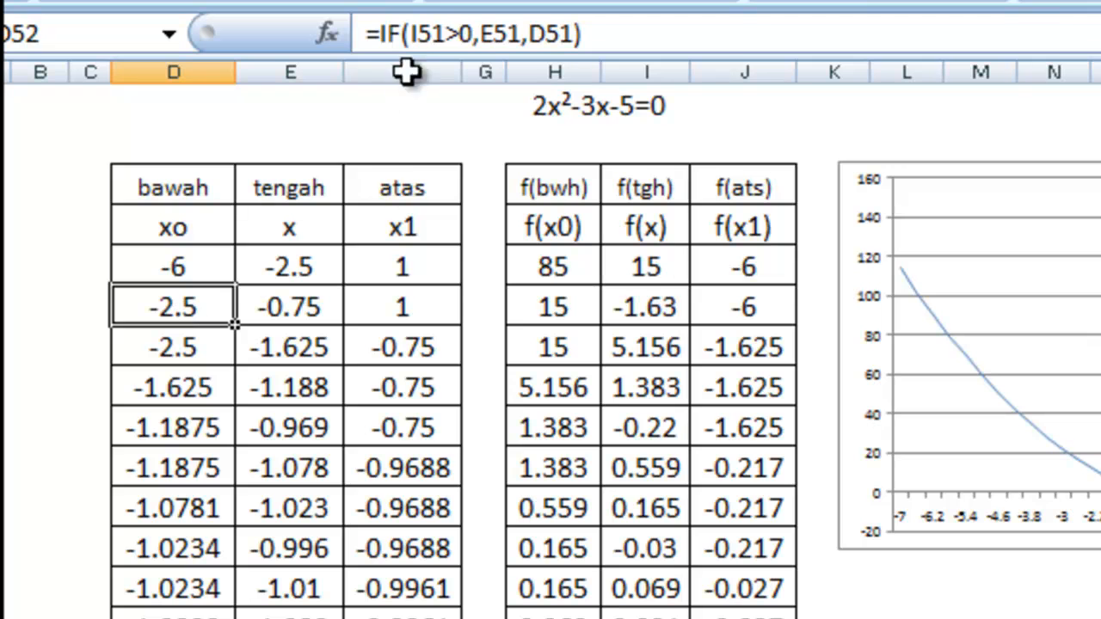
- Change the IF condition in D52 to (F51=F52), giving =IF((F51=F52),E51,D51), and fill the formula down the bawah column
left_click(414, 34)
left_click_drag(411, 34, 473, 34)
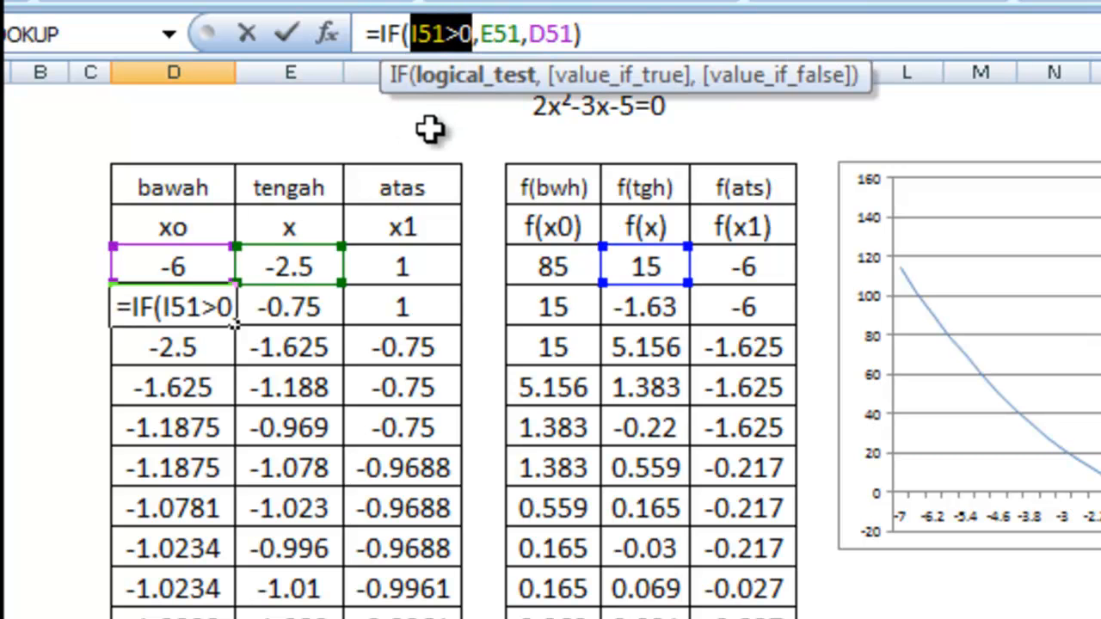
type("(")
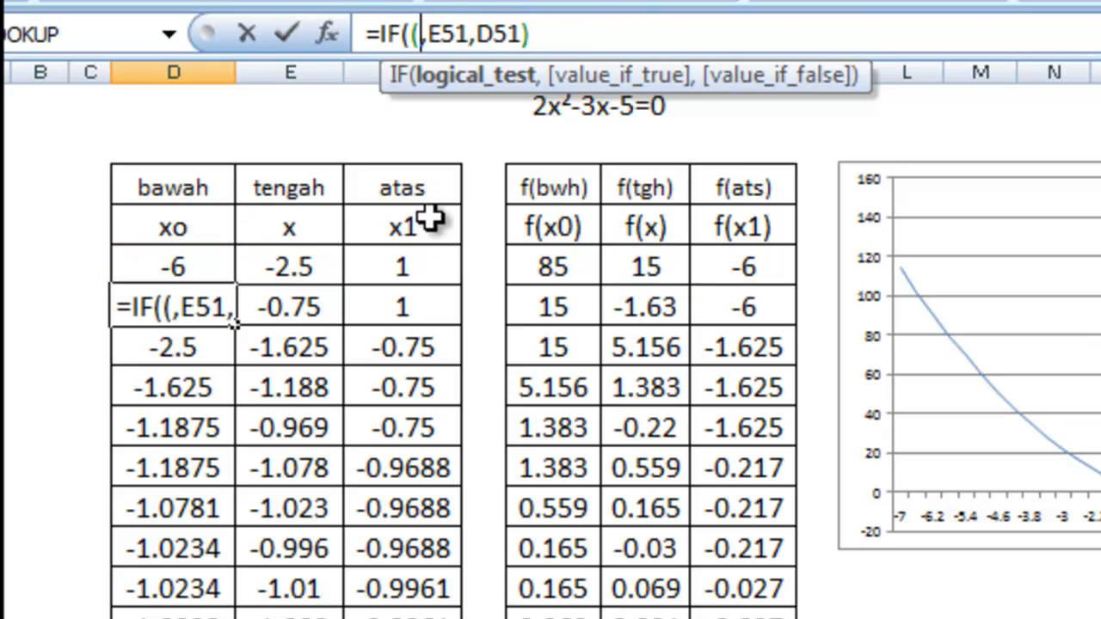
left_click(408, 267)
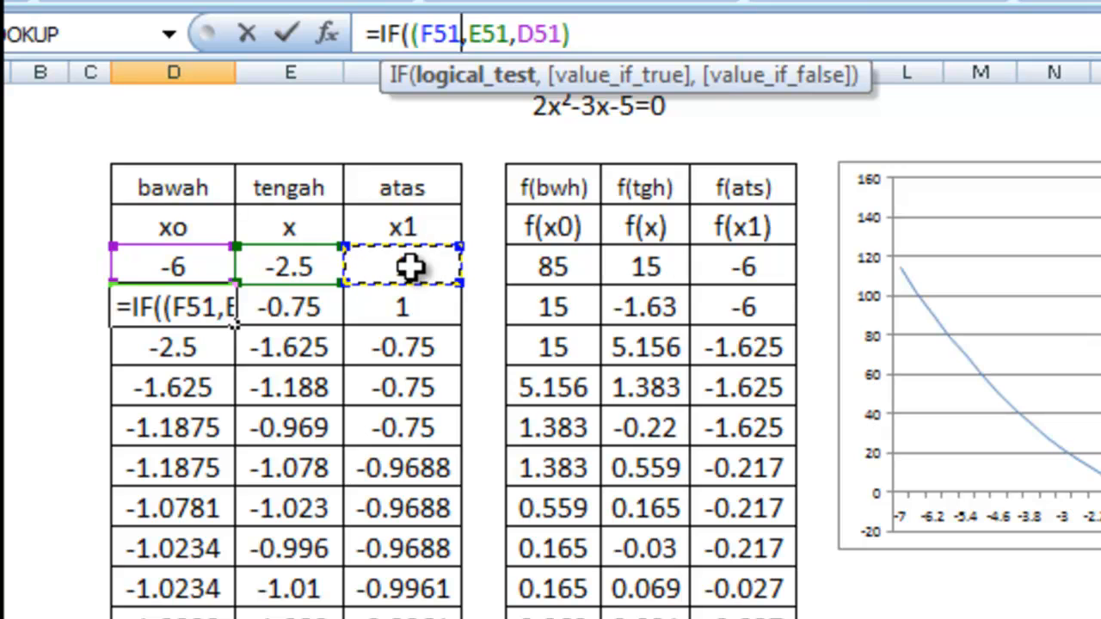
type("=")
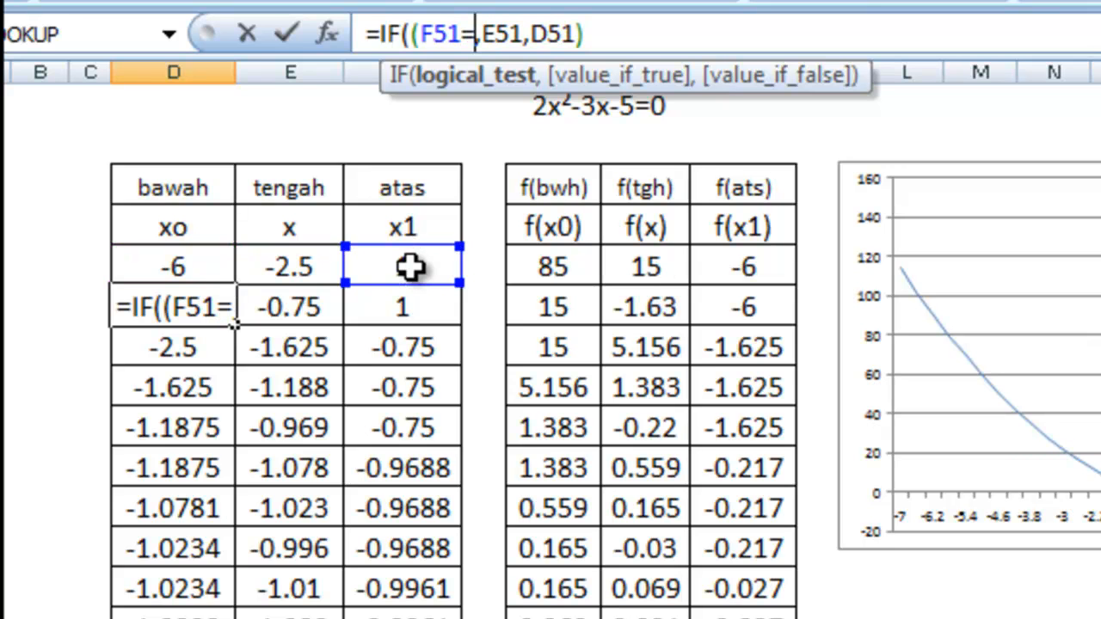
left_click(406, 296)
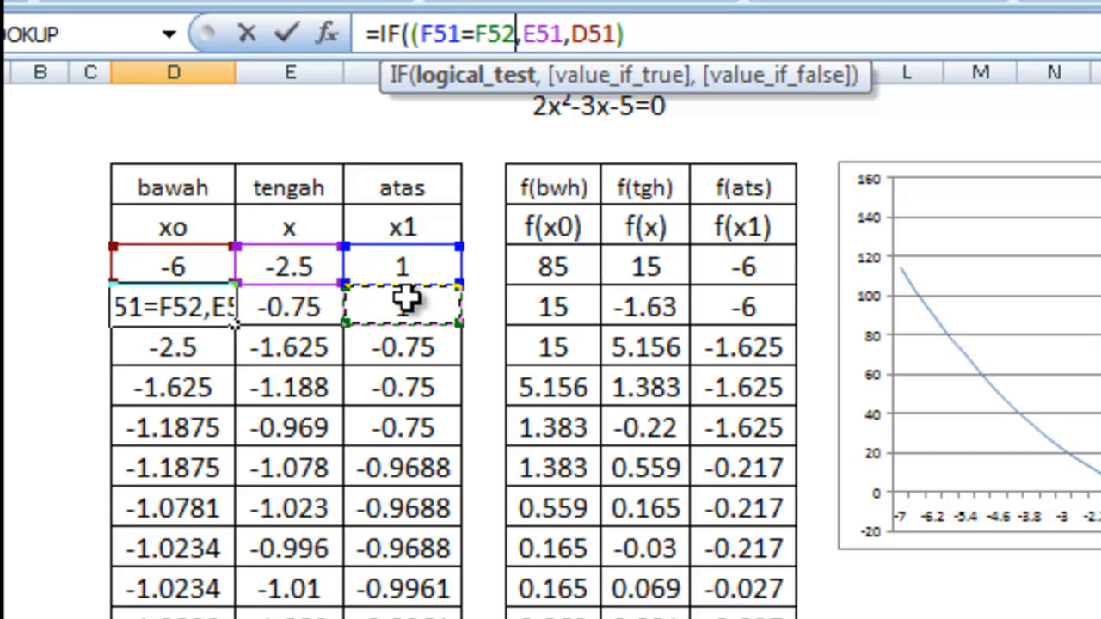
type(")")
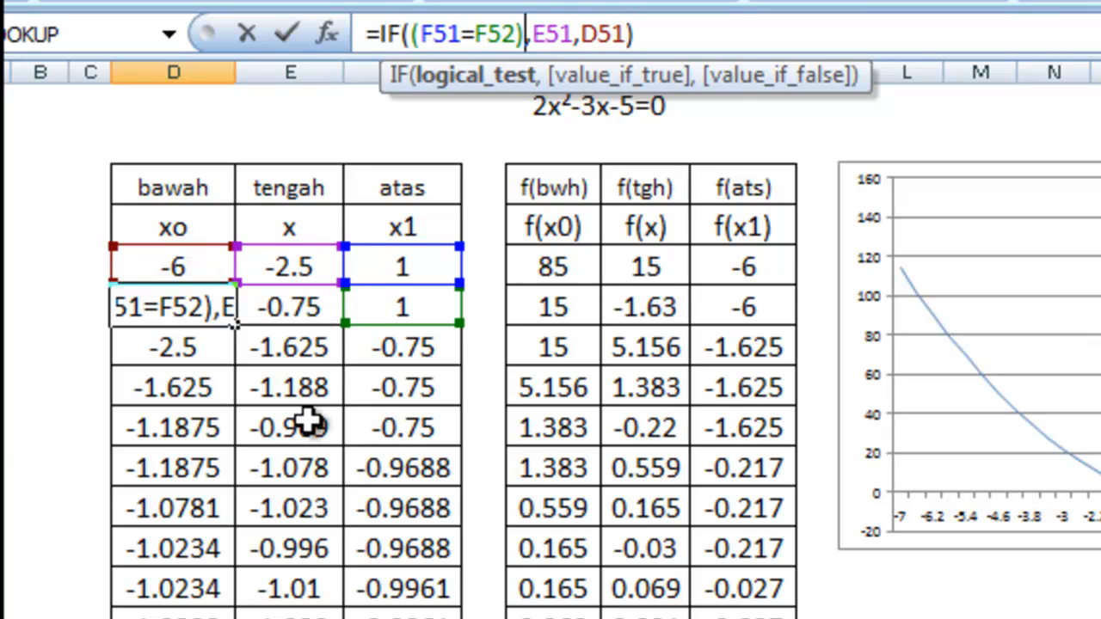
key("Return")
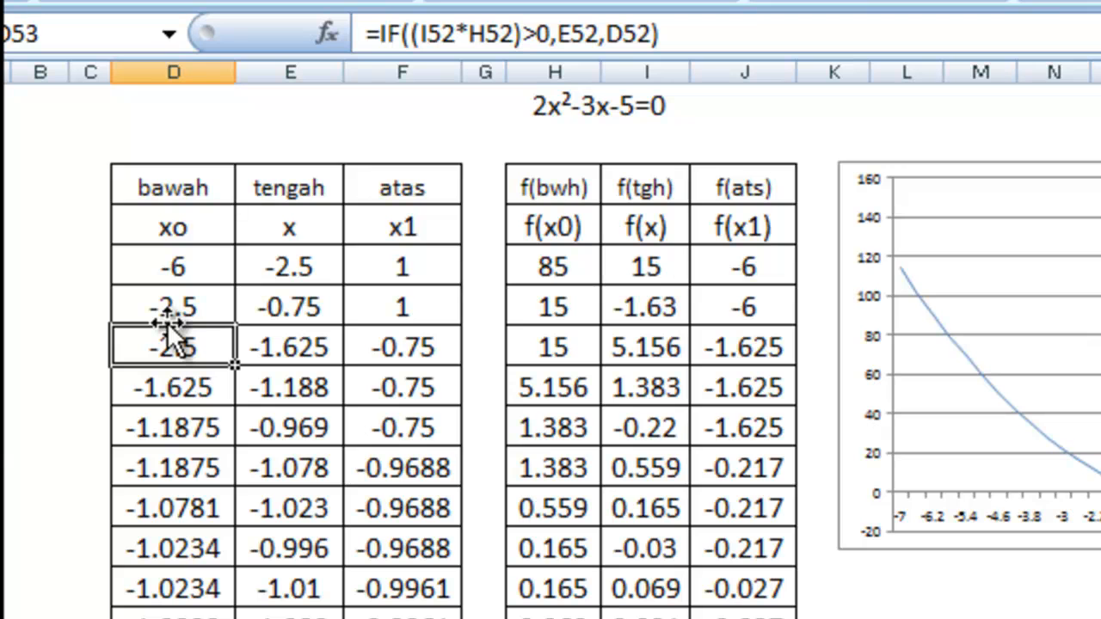
left_click(194, 300)
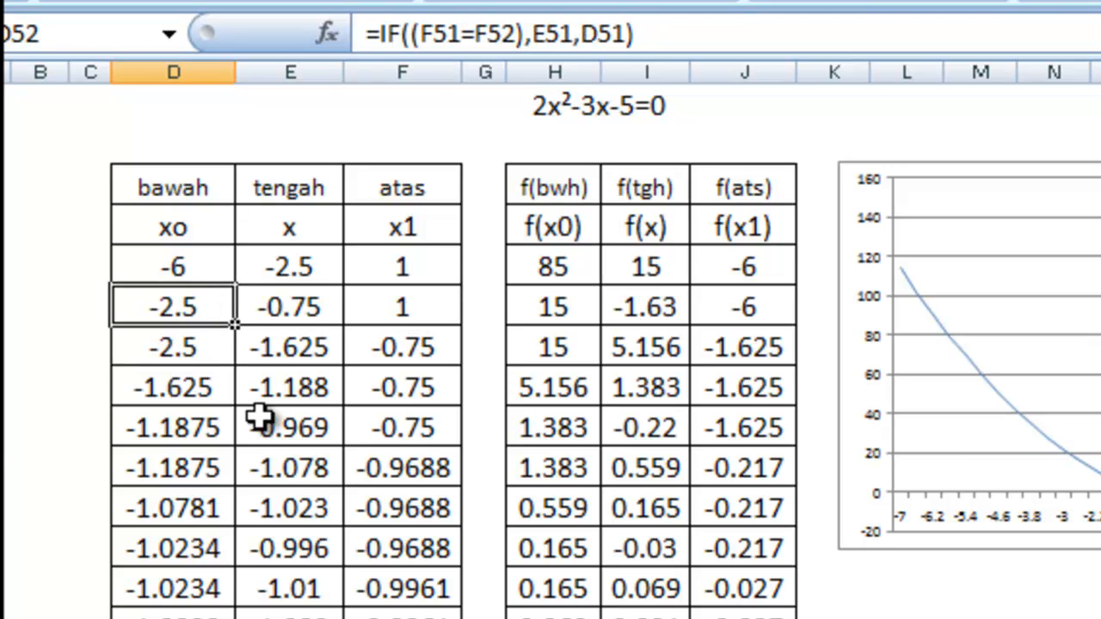
left_click_drag(234, 325, 226, 616)
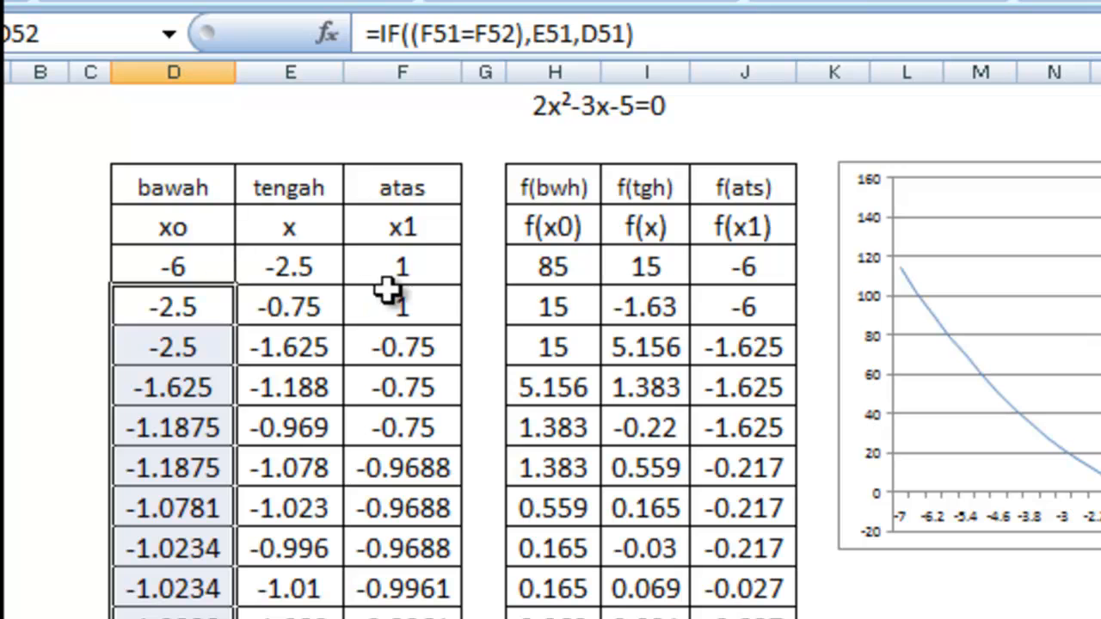
- Set the starting upper bound in F51 to 5 and the starting lower bound in D51 to 1
left_click(416, 277)
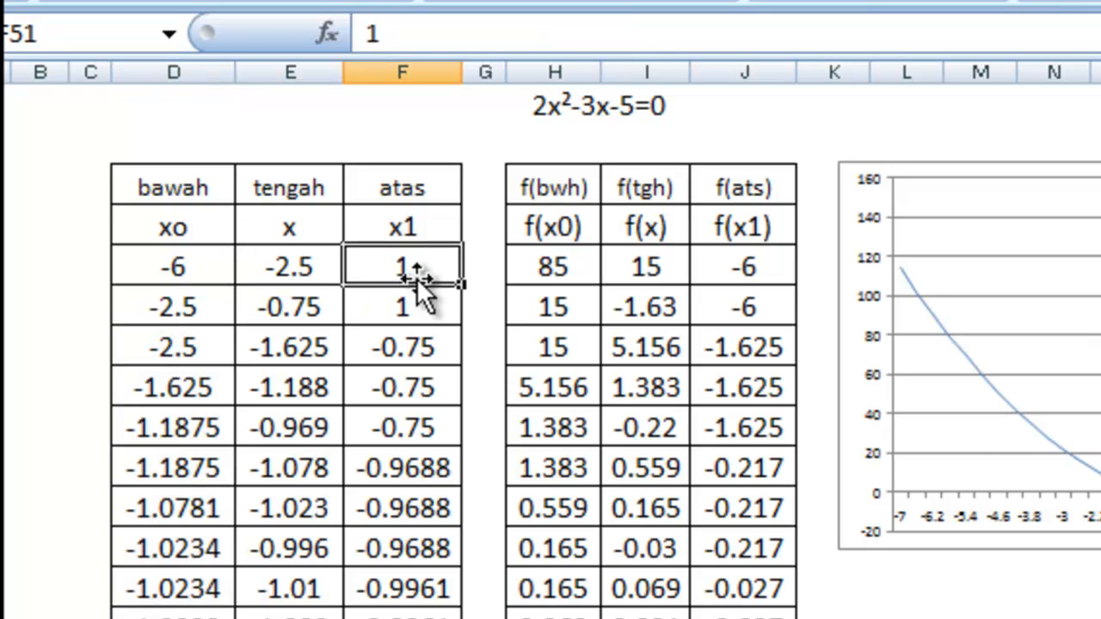
type("5")
left_click(213, 260)
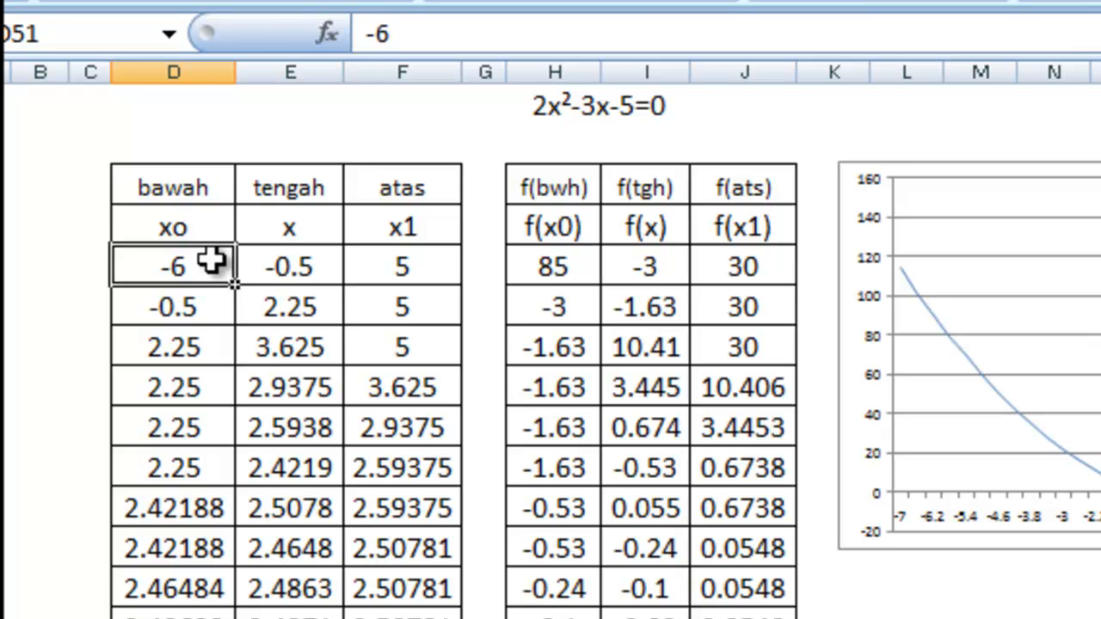
type("1")
key("Return")
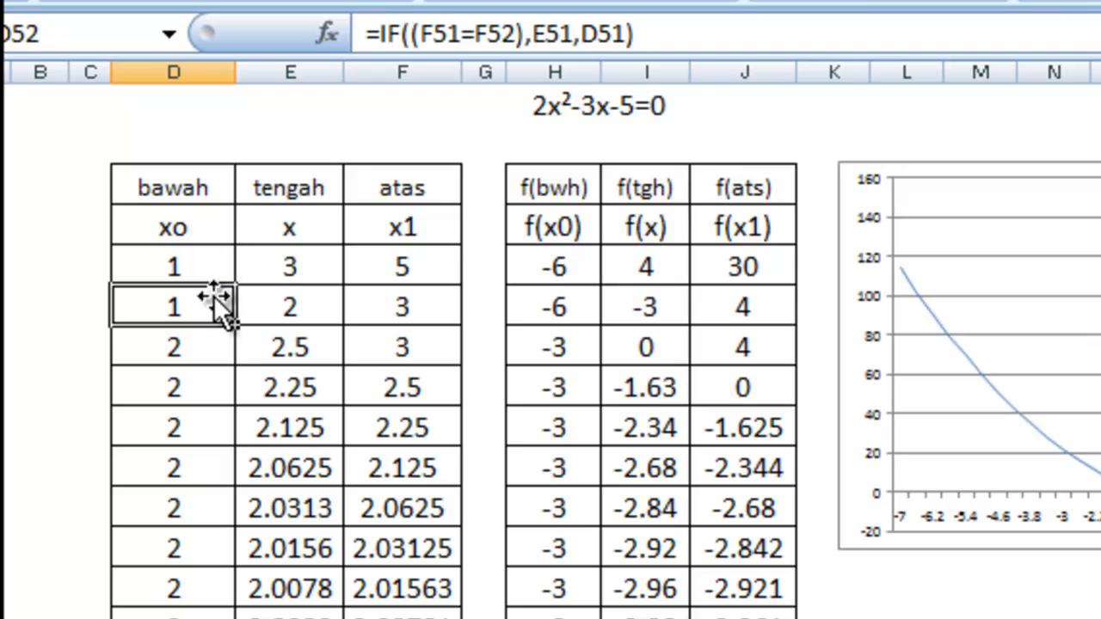
left_click(311, 341)
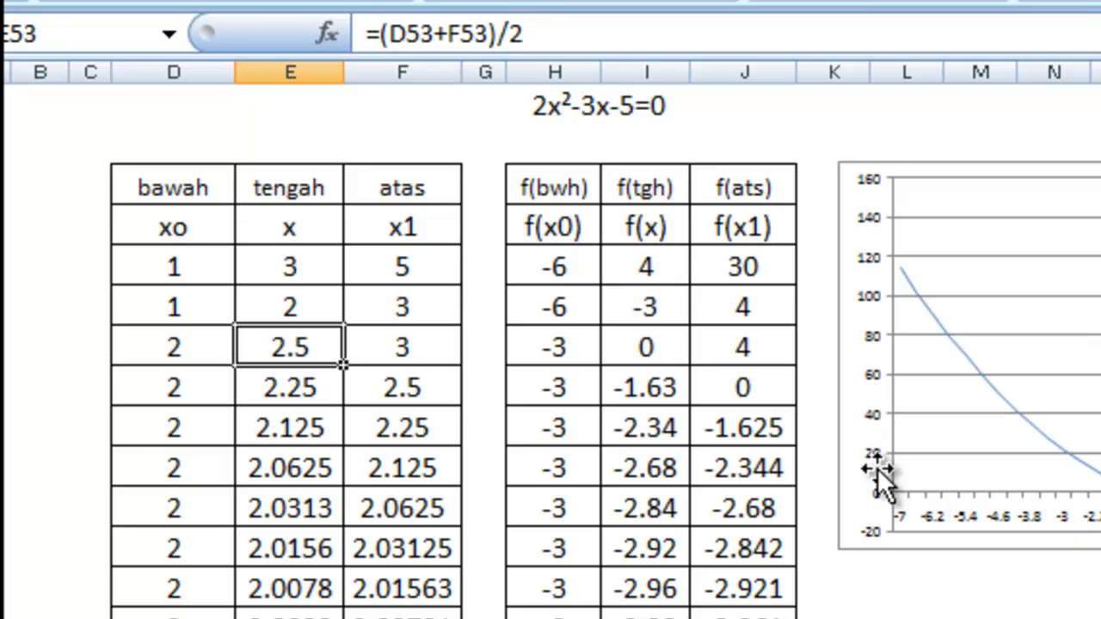
- Set the starting lower bound x0 in D51 to -3
left_click(206, 271)
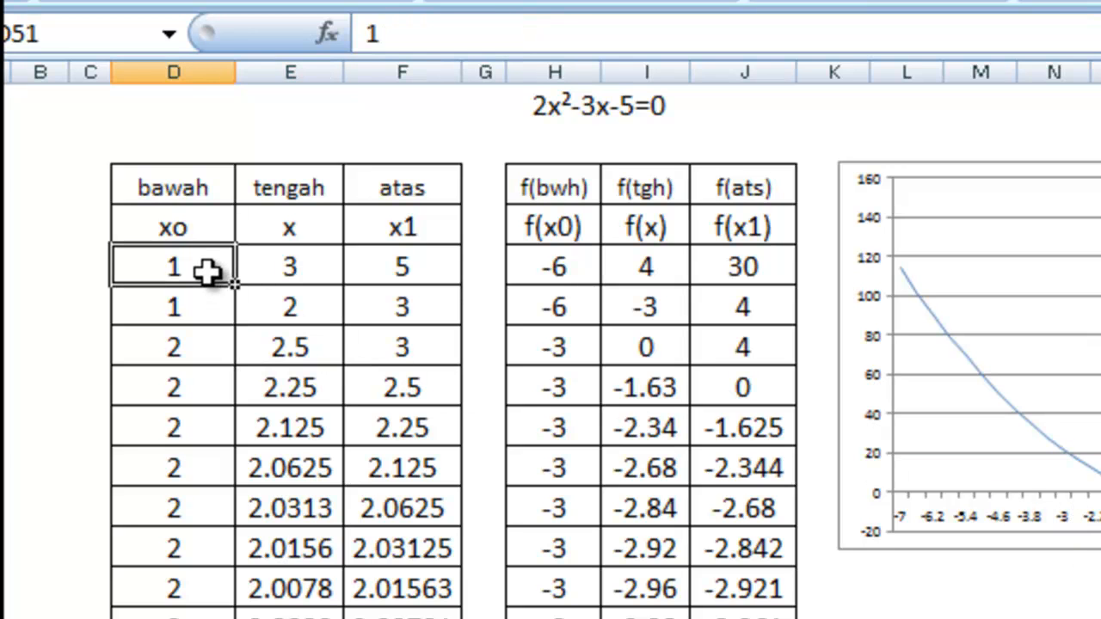
type("-")
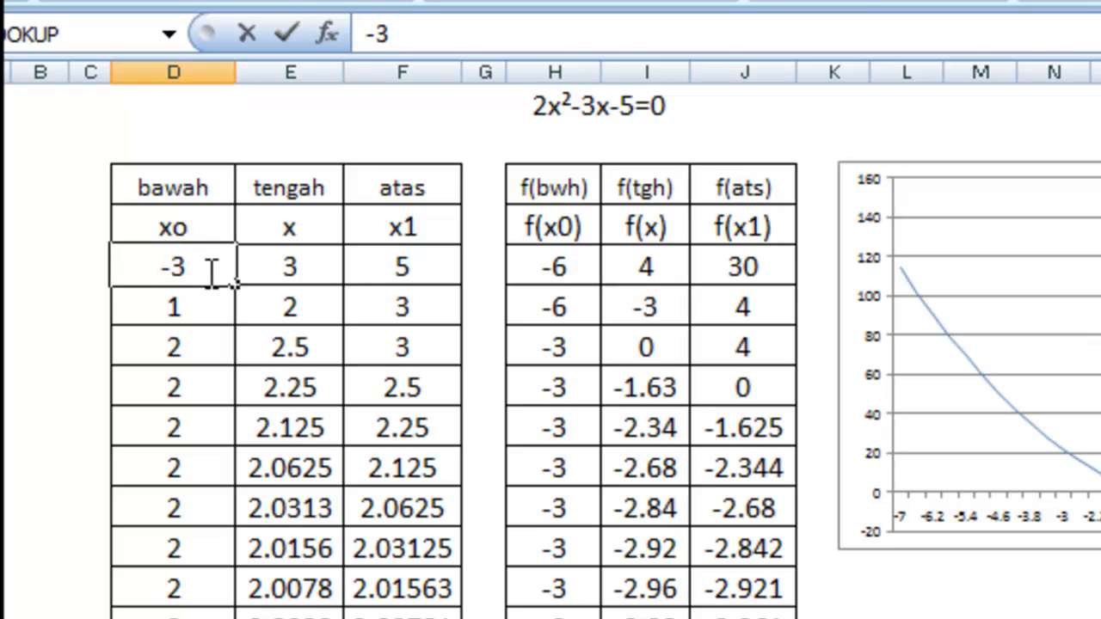
type("3")
key("Return")
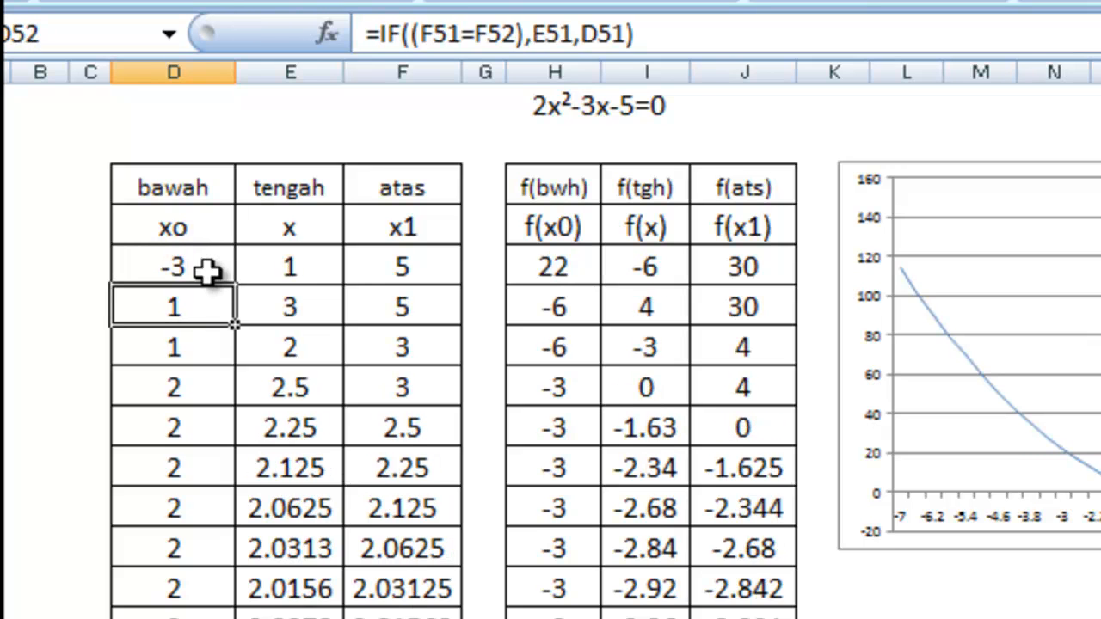
- Examine the midpoint formula in E54 and the f(x) formula in I52 of the bisection table
left_click(288, 390)
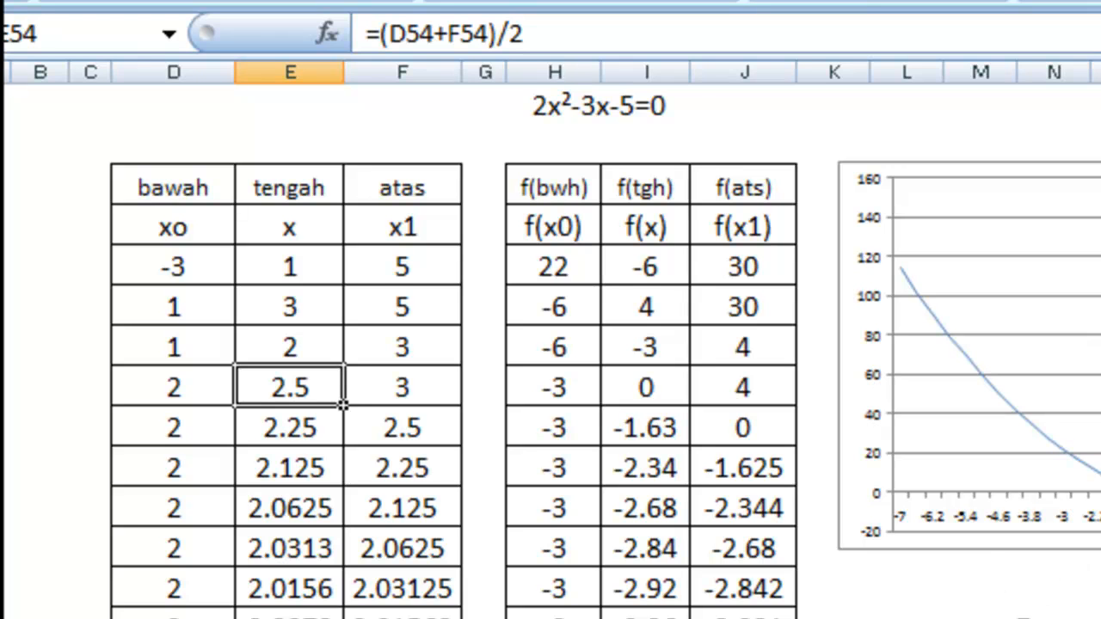
left_click(1022, 615)
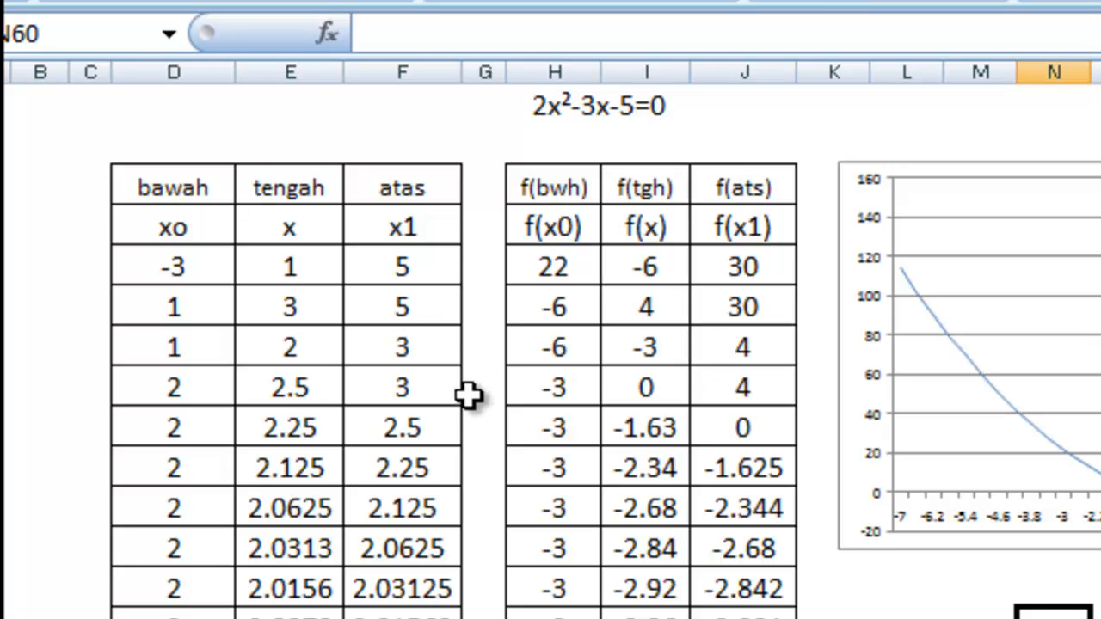
left_click(302, 388)
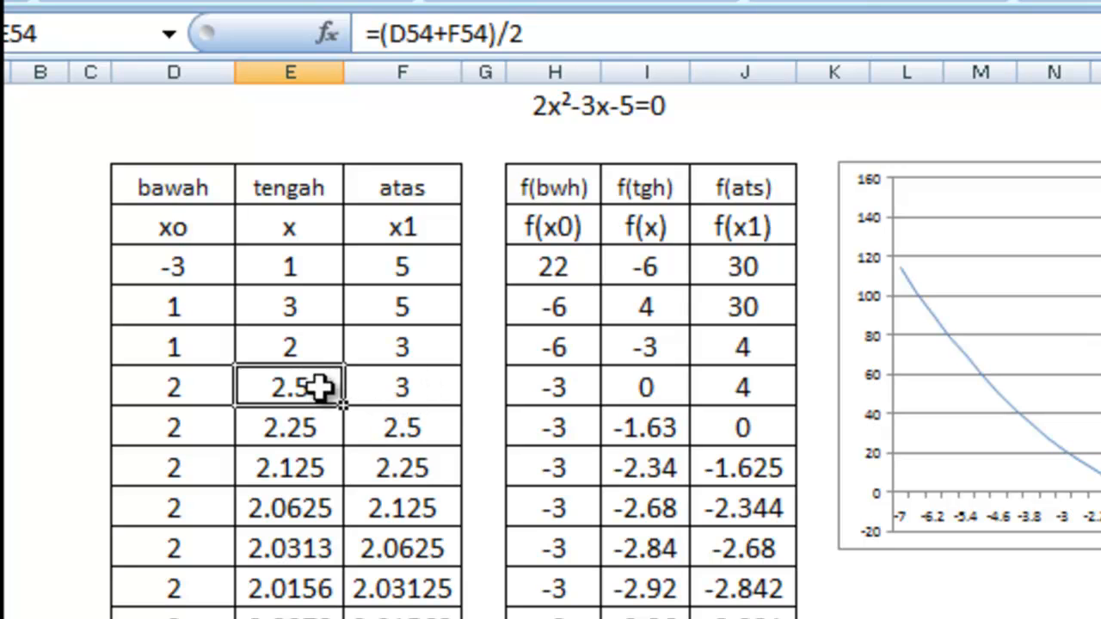
scroll(538, 374, "up", 1)
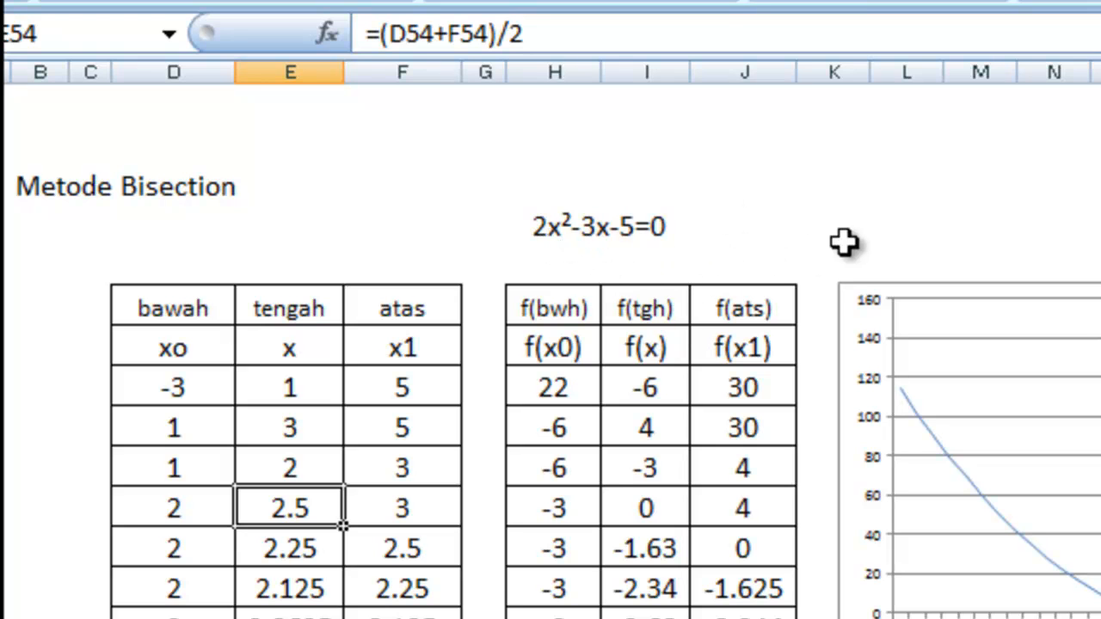
left_click(637, 430)
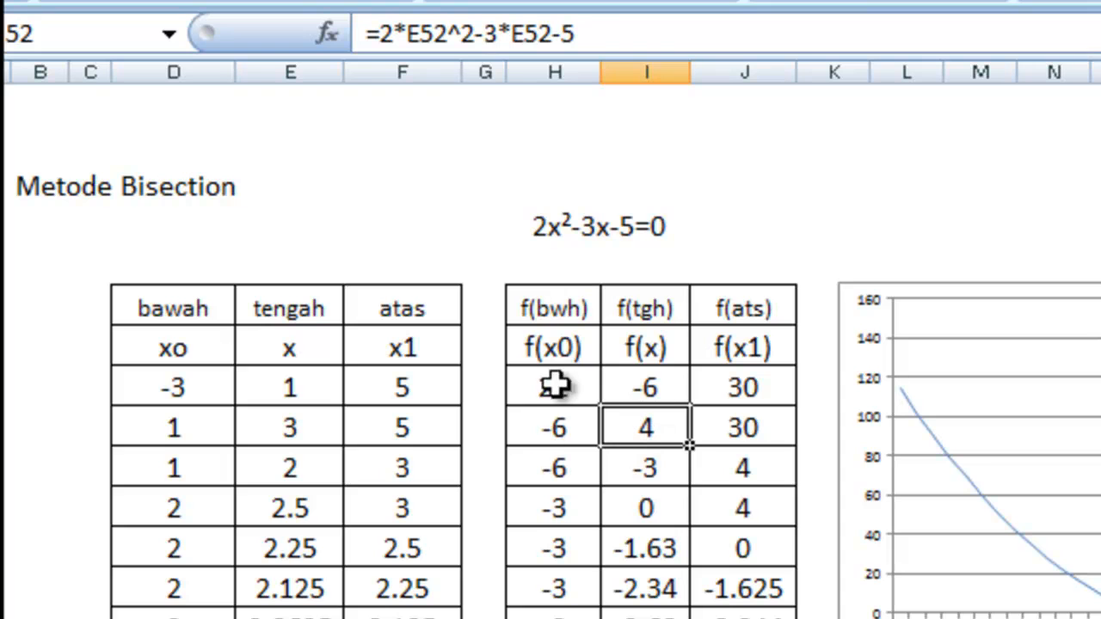